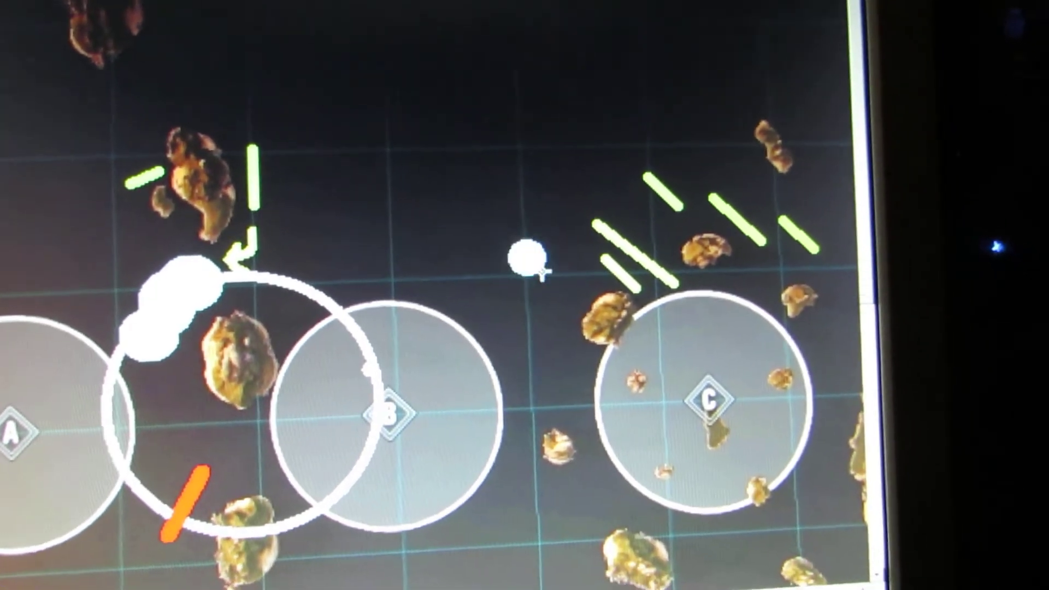
Lay three white dabs in a chain ending above circle B.
click(496, 283)
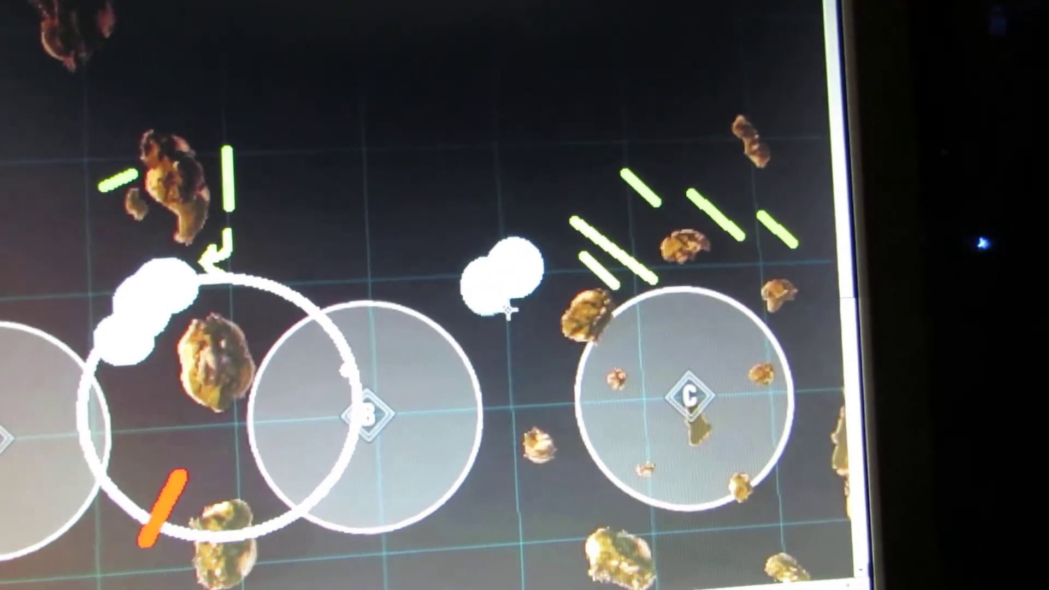
click(450, 305)
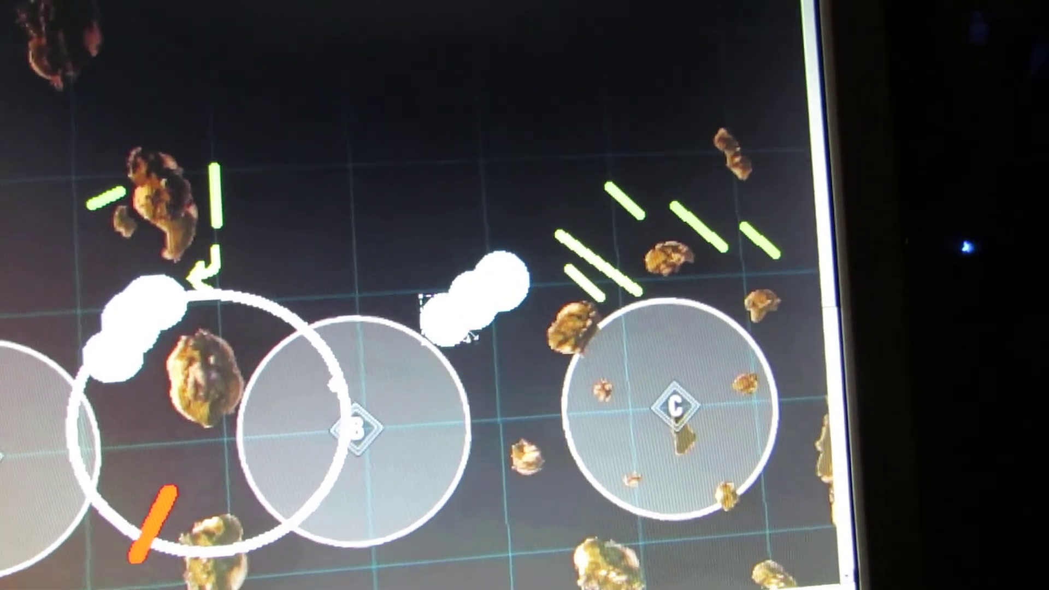
click(403, 330)
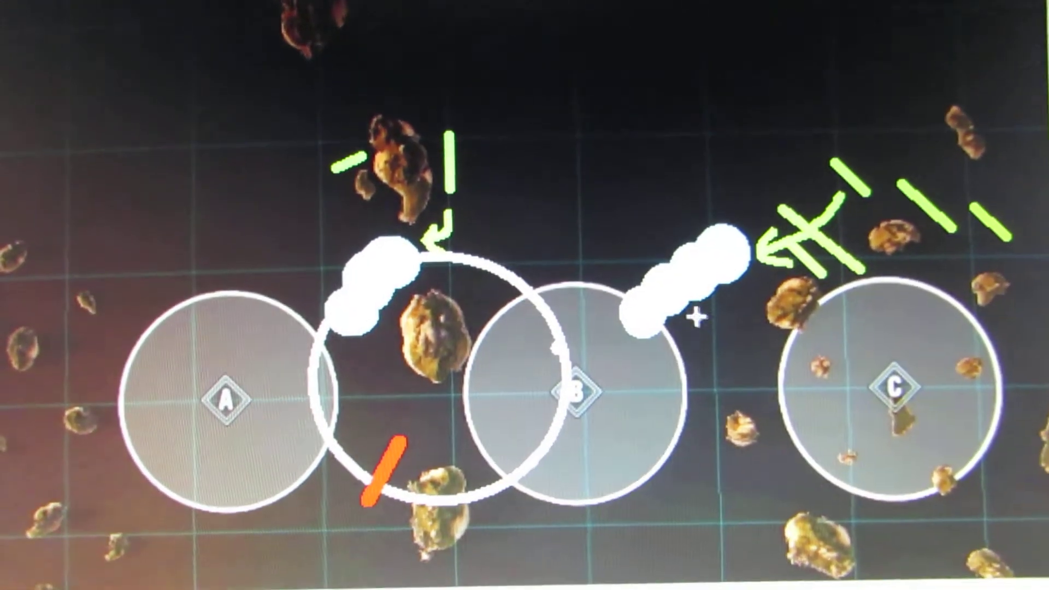
Add white dabs and a dragged white stroke beneath the upper trail between B and C.
click(656, 381)
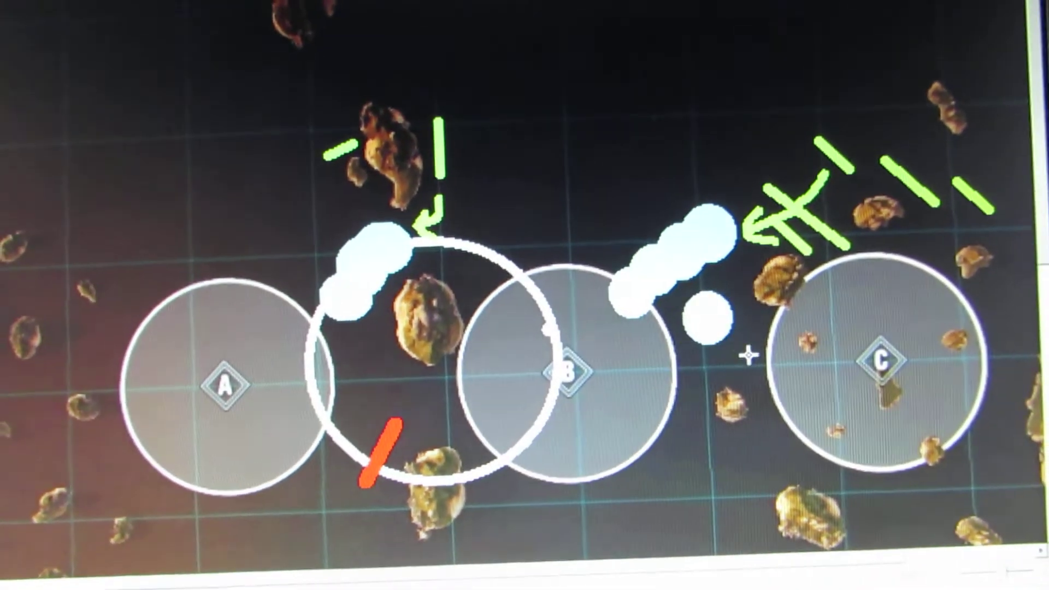
click(721, 348)
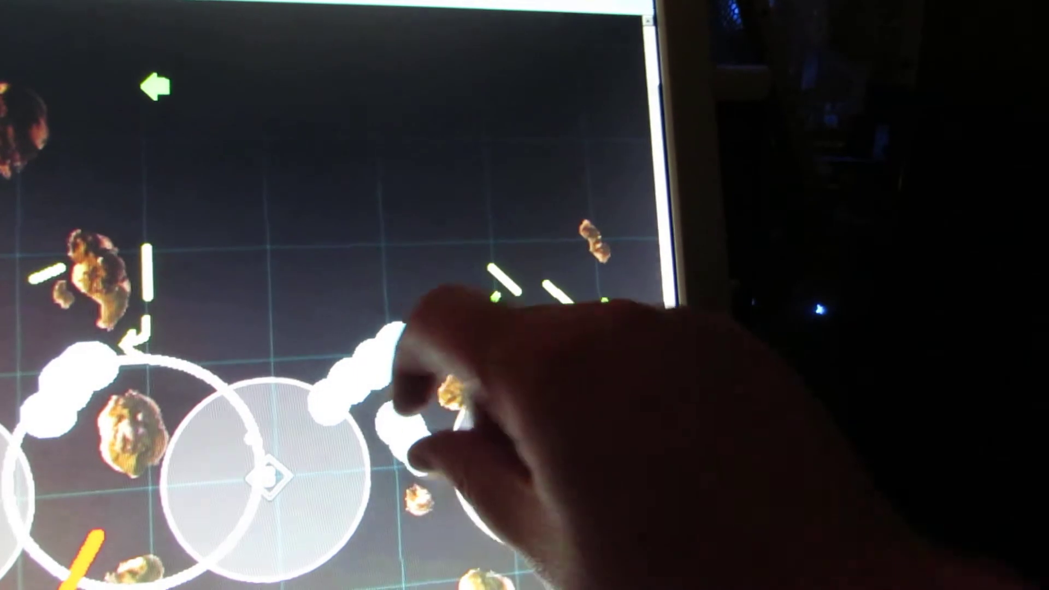
drag(369, 378, 427, 444)
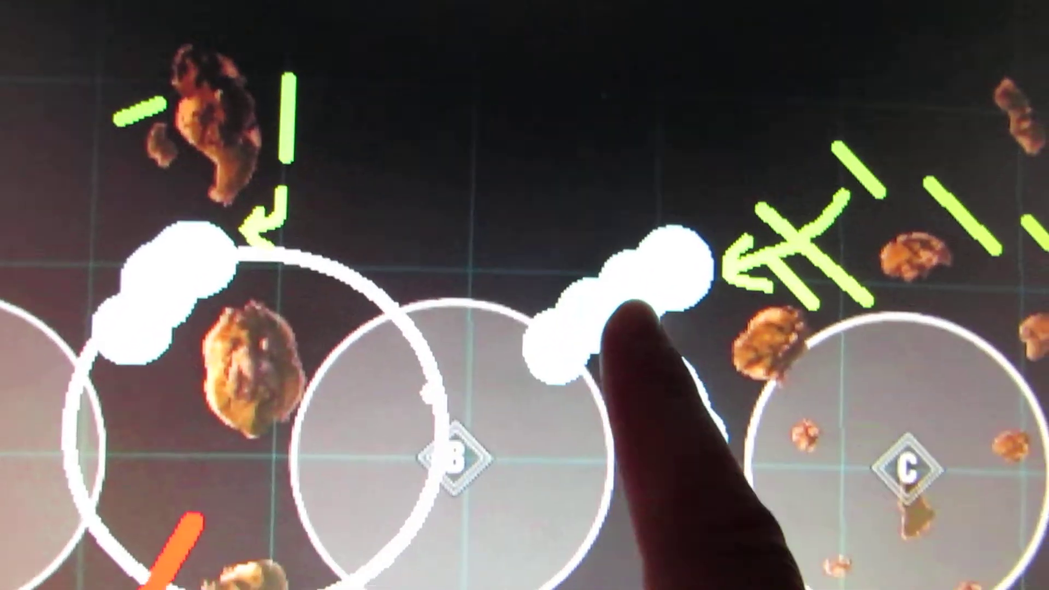
click(631, 370)
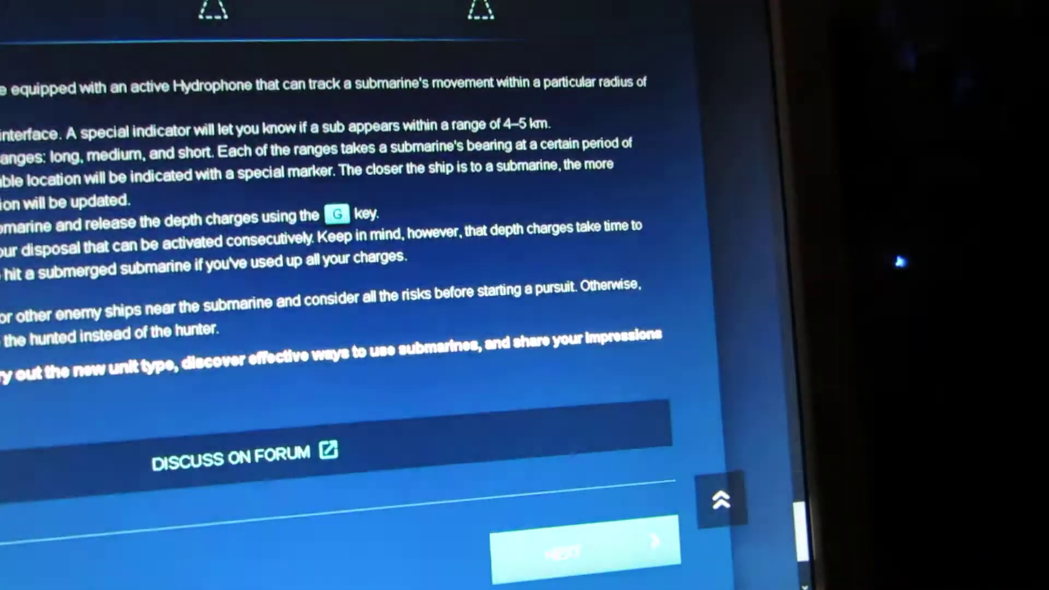
scroll(492, 295, up, 15)
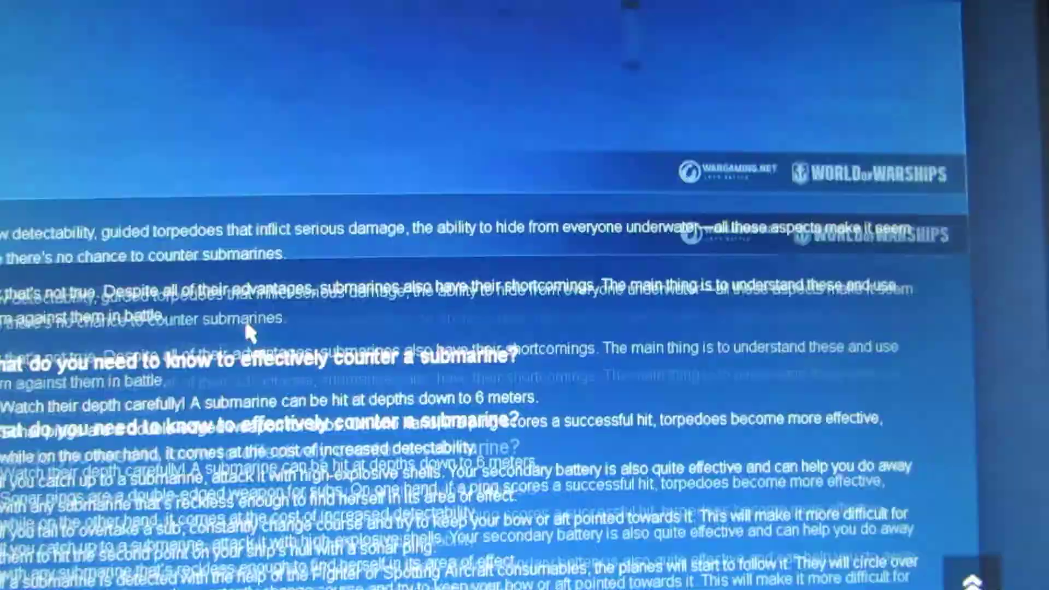
scroll(275, 319, down, 10)
scroll(274, 320, down, 8)
scroll(262, 324, up, 15)
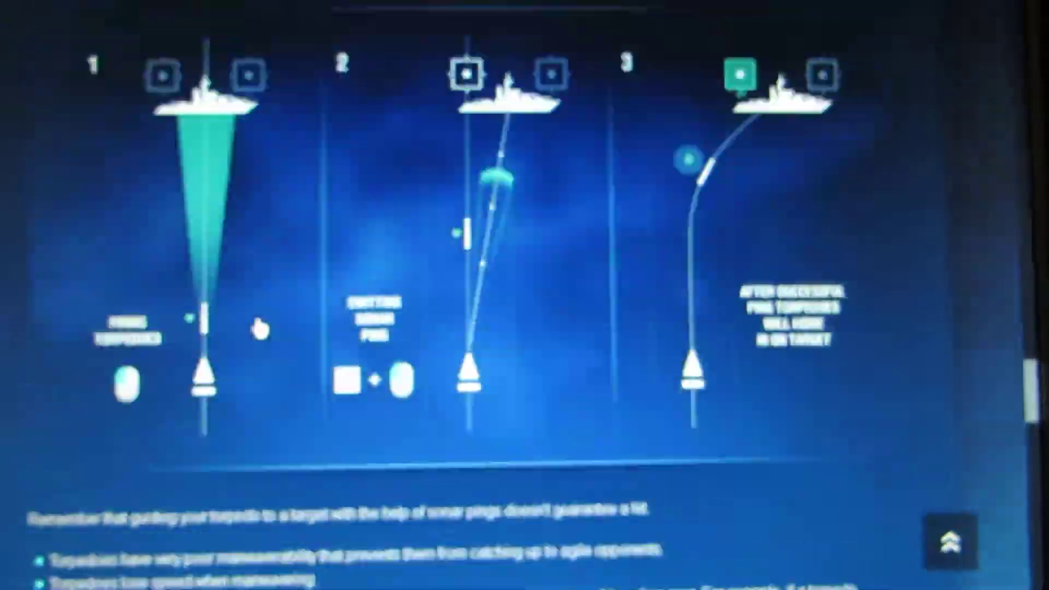
scroll(257, 328, up, 10)
scroll(256, 328, up, 8)
scroll(257, 329, down, 4)
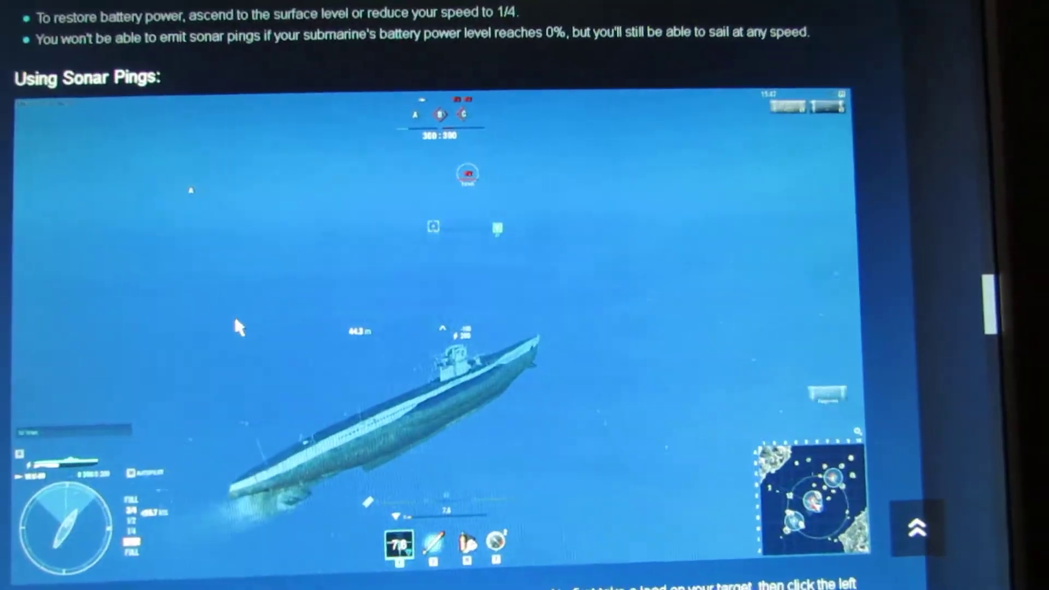
scroll(238, 328, up, 8)
scroll(233, 319, up, 8)
scroll(234, 320, up, 8)
scroll(230, 316, up, 8)
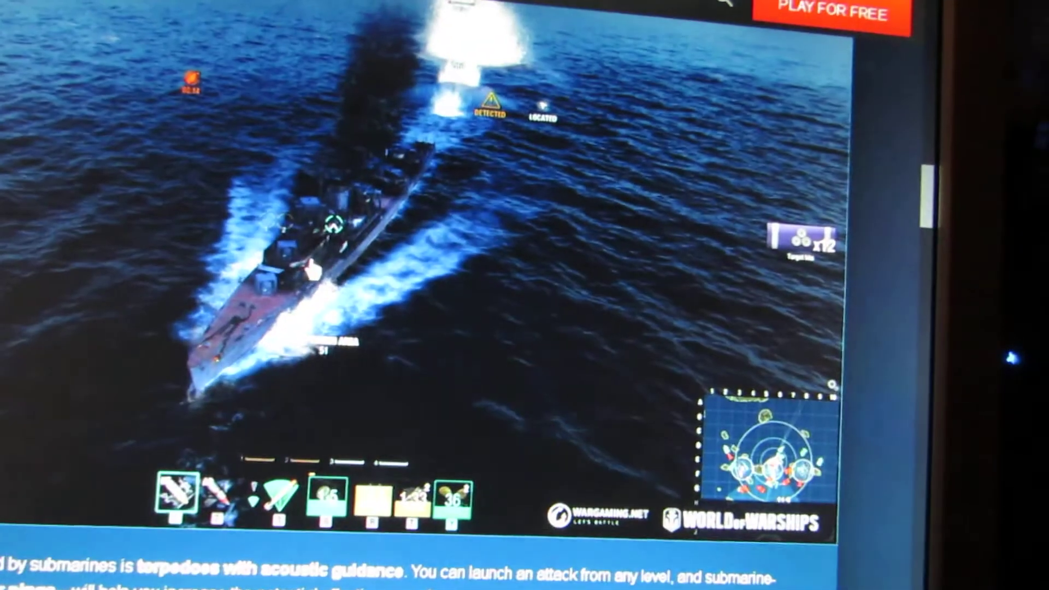
scroll(328, 287, down, 5)
scroll(369, 311, down, 5)
scroll(450, 335, down, 3)
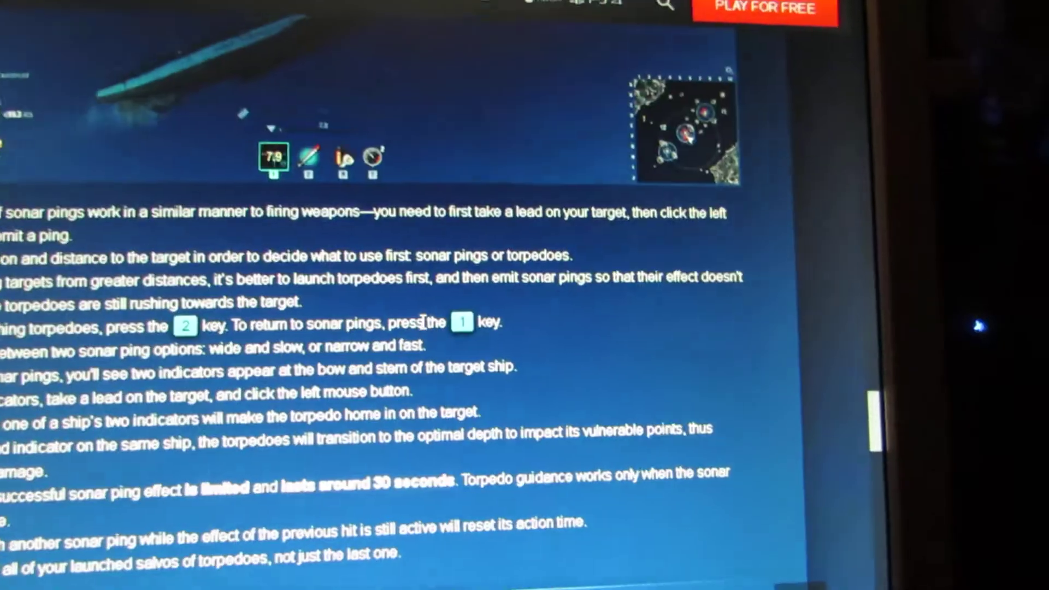
scroll(422, 322, down, 5)
scroll(434, 333, down, 5)
scroll(438, 337, down, 5)
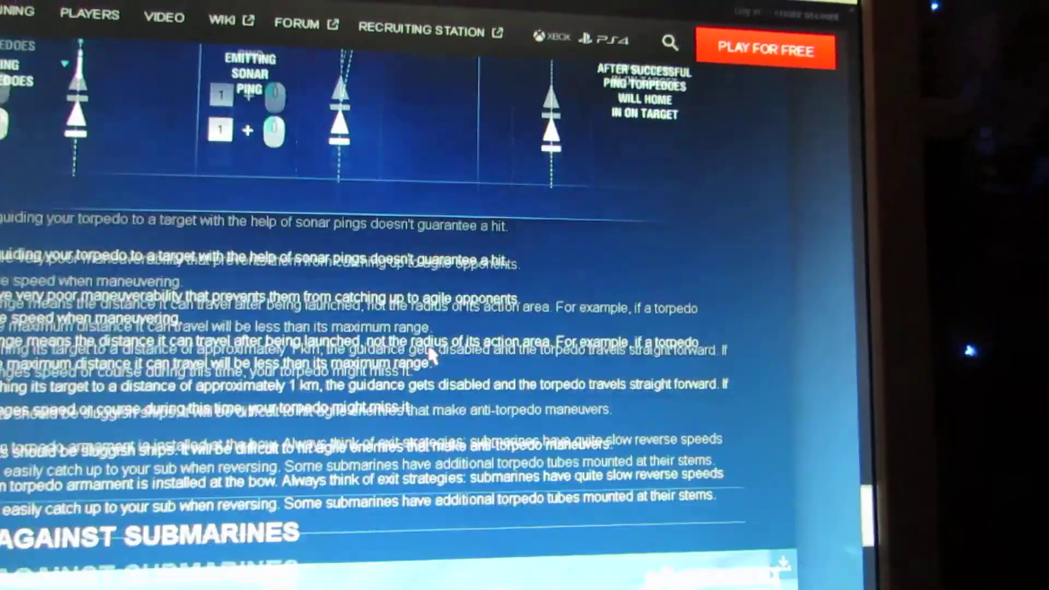
scroll(431, 348, down, 5)
scroll(424, 361, down, 4)
scroll(426, 373, down, 5)
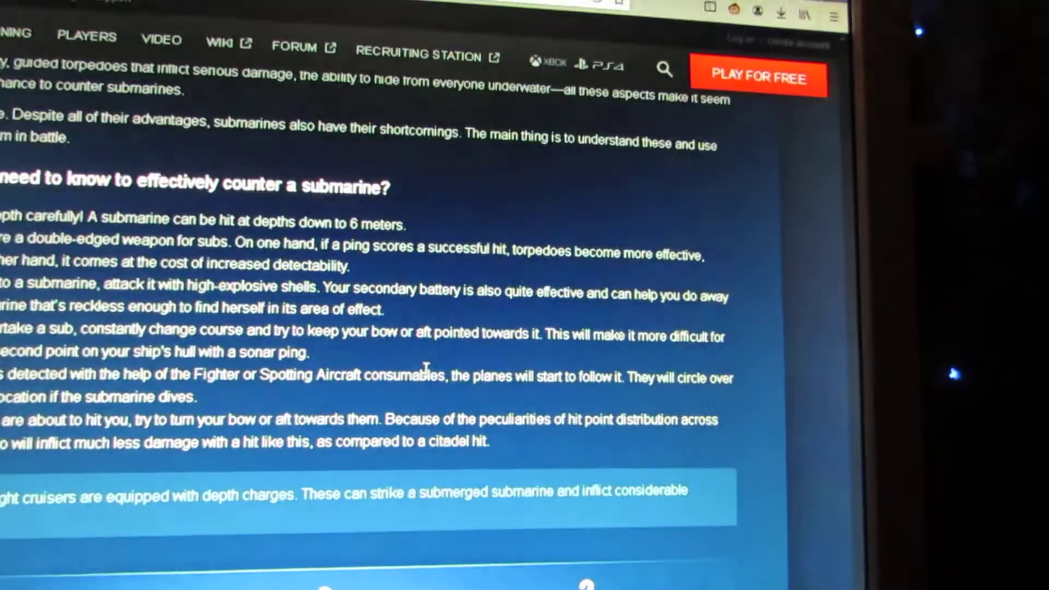
scroll(420, 369, down, 5)
scroll(411, 360, down, 4)
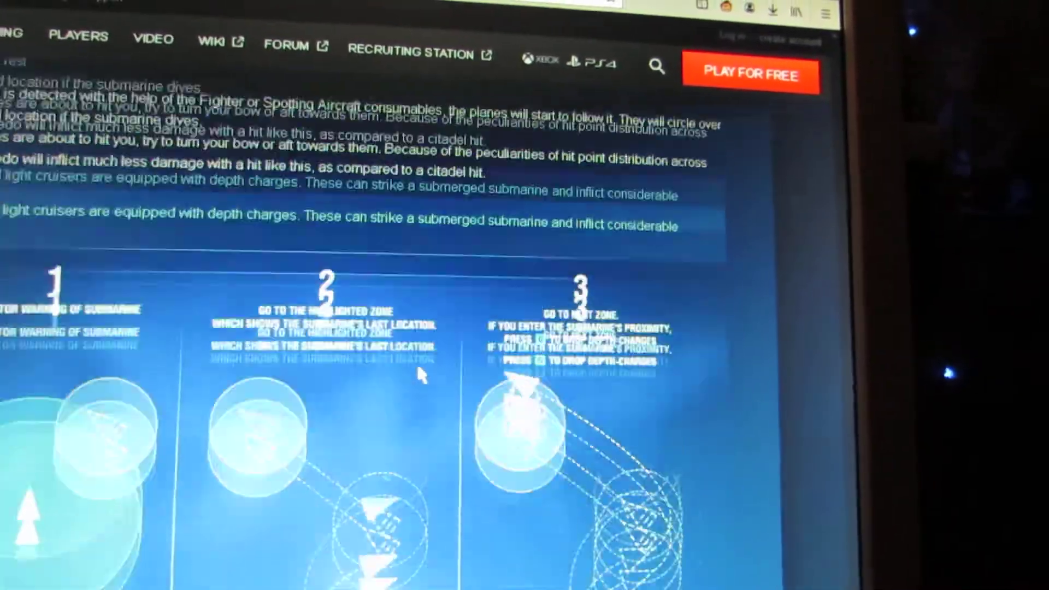
scroll(418, 365, down, 5)
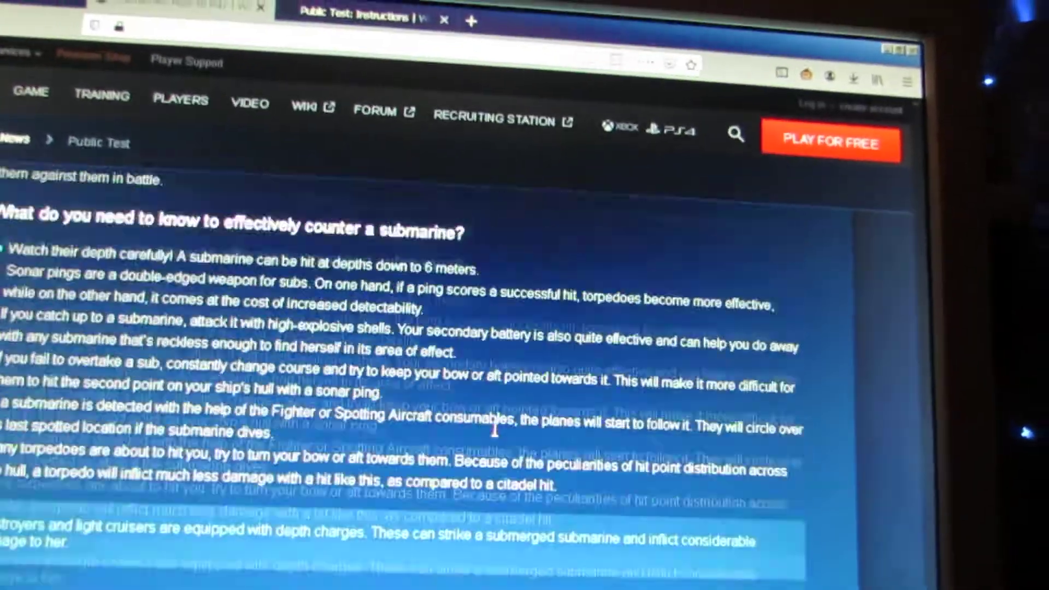
scroll(495, 429, up, 6)
scroll(484, 410, up, 6)
scroll(476, 406, up, 6)
scroll(468, 398, up, 4)
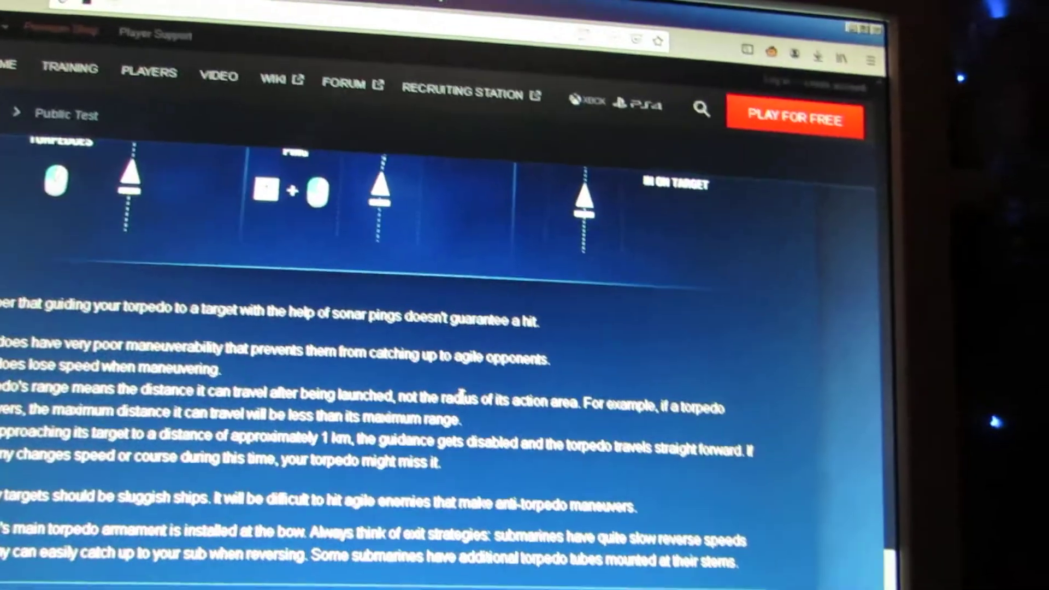
scroll(461, 395, up, 5)
scroll(443, 378, up, 5)
scroll(432, 372, up, 5)
scroll(426, 378, up, 5)
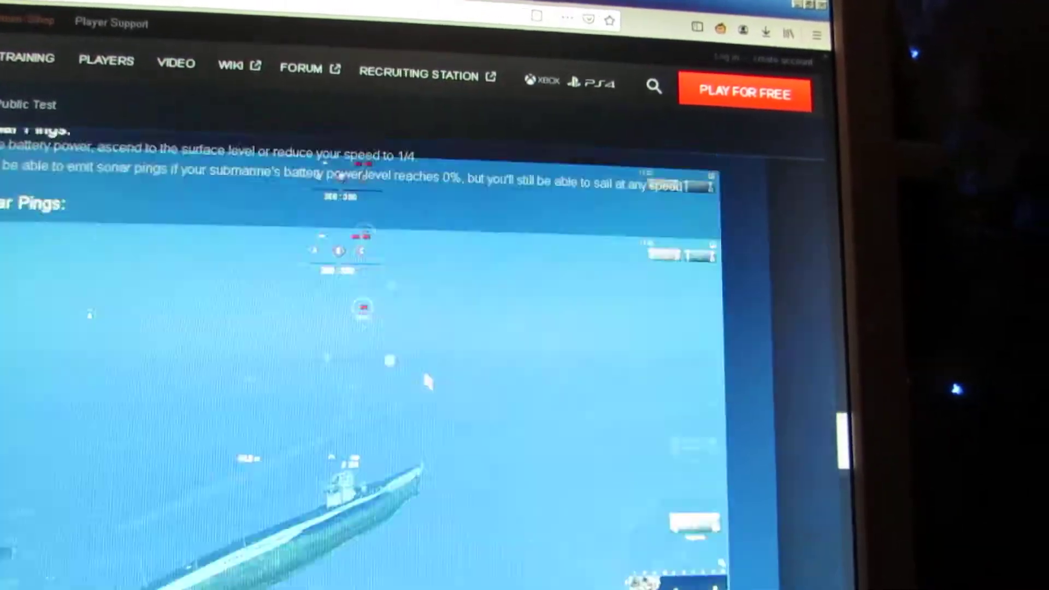
scroll(422, 368, up, 5)
scroll(418, 369, up, 5)
scroll(416, 370, up, 5)
scroll(408, 367, up, 5)
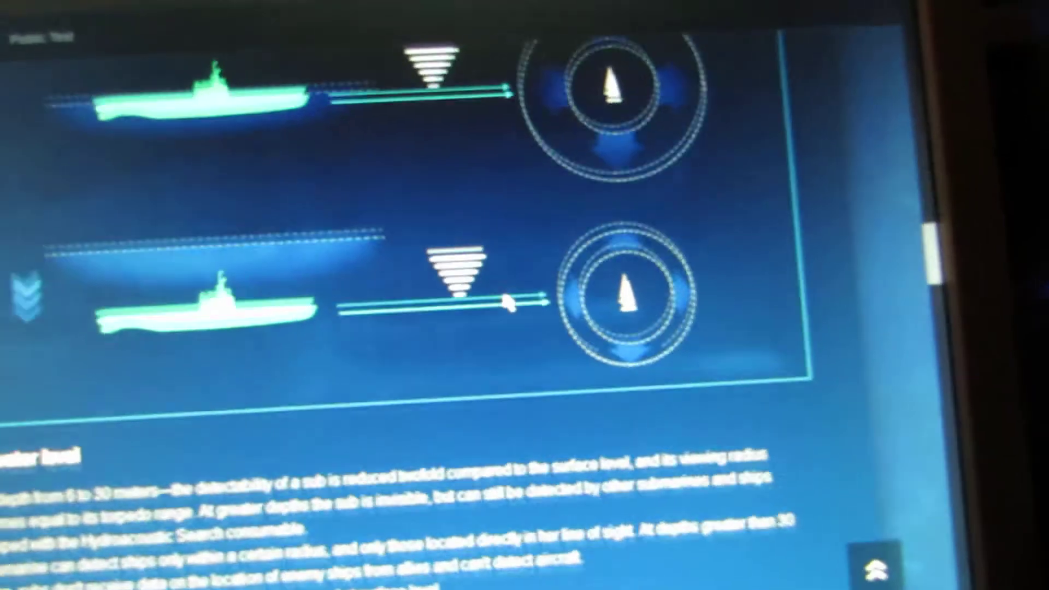
scroll(507, 304, up, 5)
scroll(541, 304, up, 4)
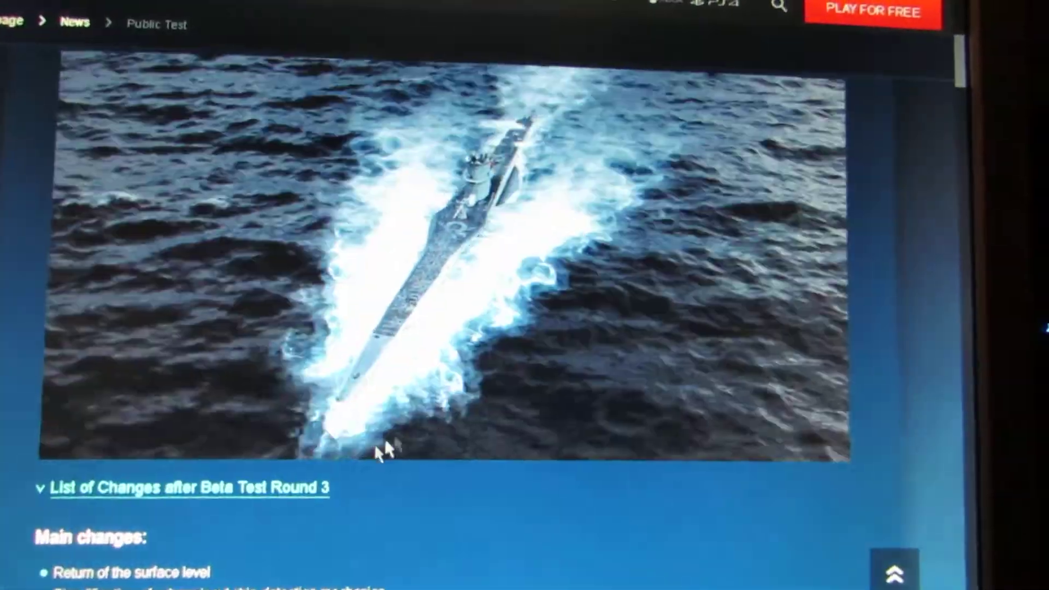
scroll(377, 443, up, 2)
scroll(484, 295, up, 4)
scroll(480, 292, up, 4)
scroll(484, 291, up, 3)
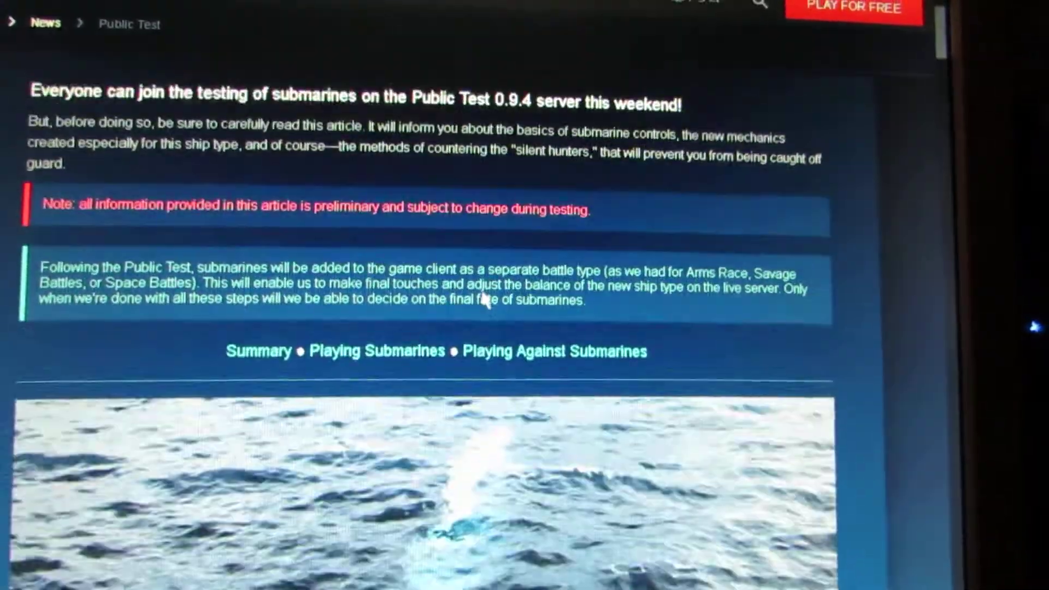
scroll(482, 299, up, 3)
scroll(482, 299, up, 3)
scroll(481, 296, down, 3)
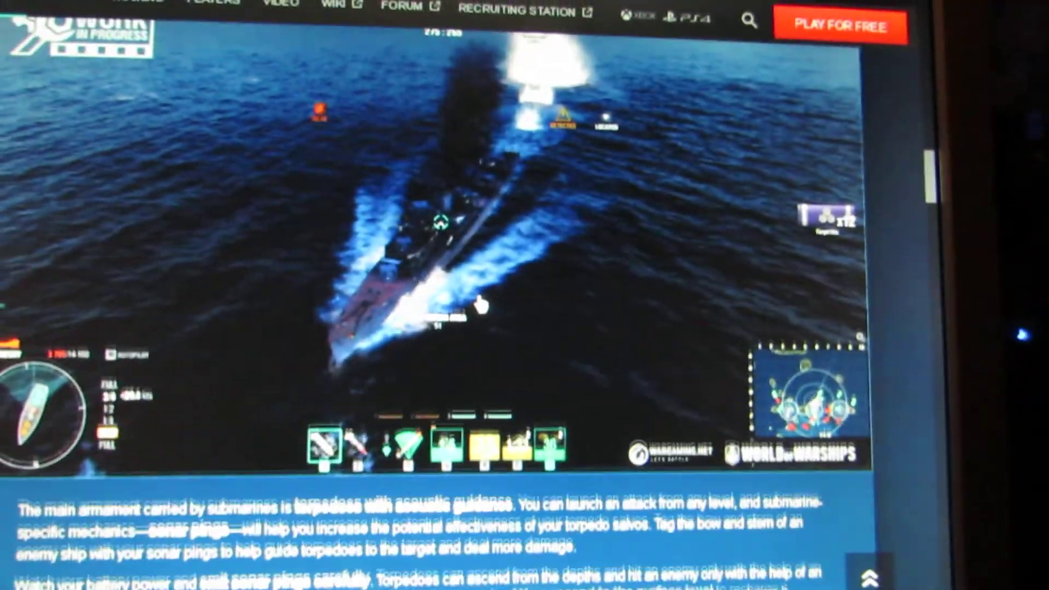
scroll(479, 303, down, 5)
scroll(483, 304, down, 3)
scroll(484, 312, down, 3)
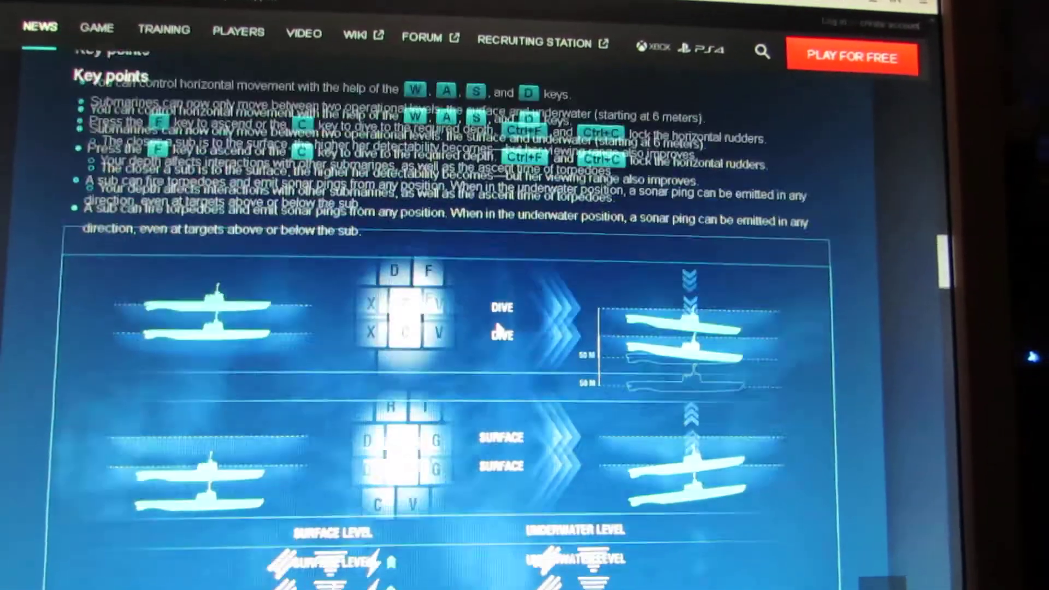
scroll(488, 320, down, 4)
scroll(489, 320, down, 5)
scroll(485, 327, down, 5)
scroll(483, 332, down, 5)
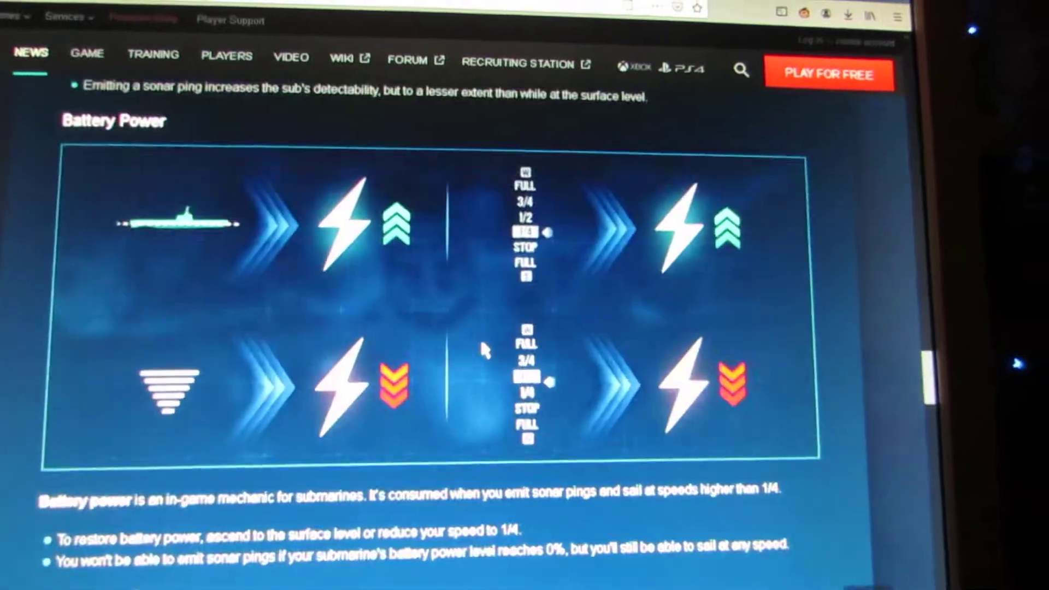
scroll(480, 337, down, 3)
scroll(467, 355, up, 2)
scroll(466, 353, up, 2)
scroll(467, 354, down, 4)
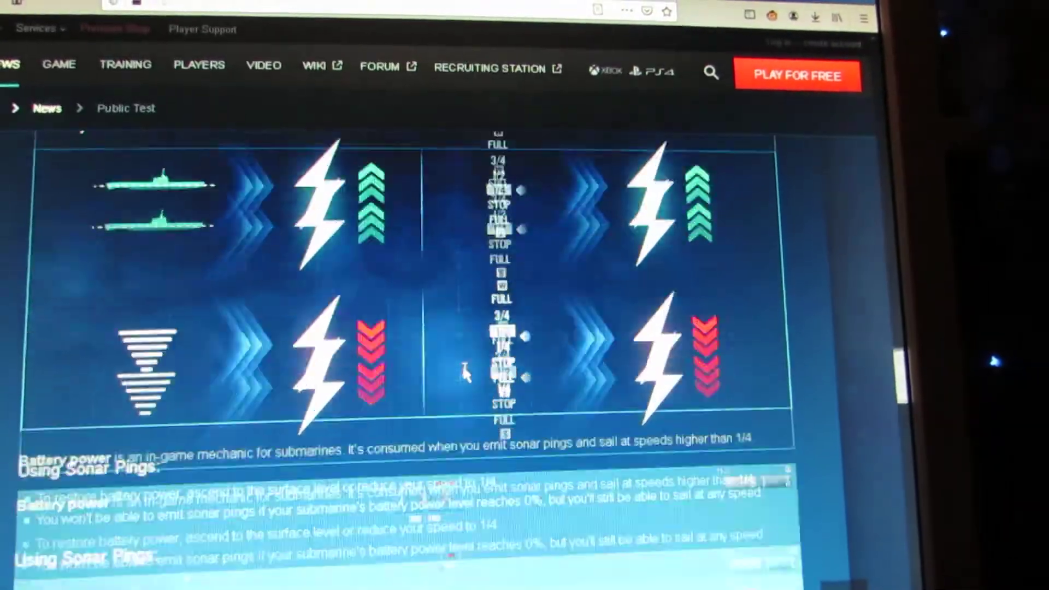
scroll(468, 369, down, 5)
scroll(470, 380, down, 5)
scroll(470, 381, down, 5)
scroll(470, 380, down, 5)
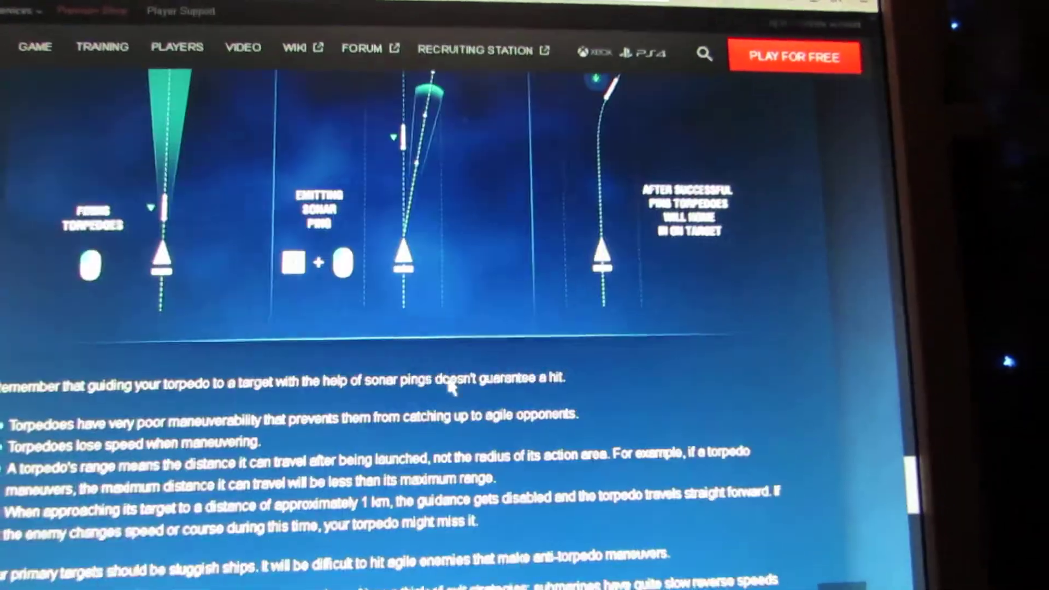
scroll(469, 380, down, 5)
scroll(467, 393, down, 4)
scroll(467, 394, down, 4)
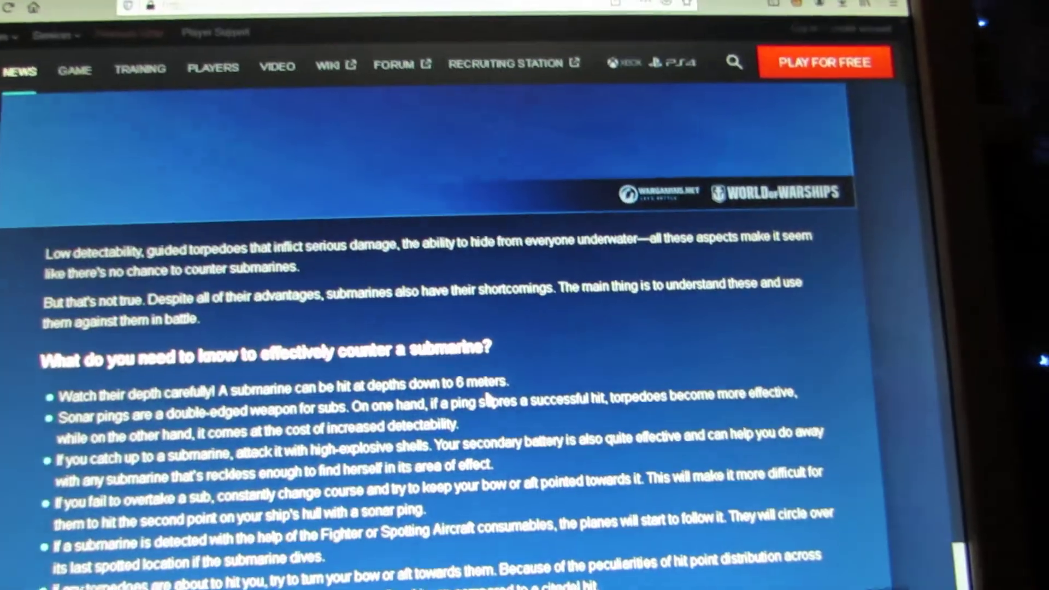
scroll(498, 406, down, 4)
scroll(498, 406, down, 3)
scroll(498, 406, down, 4)
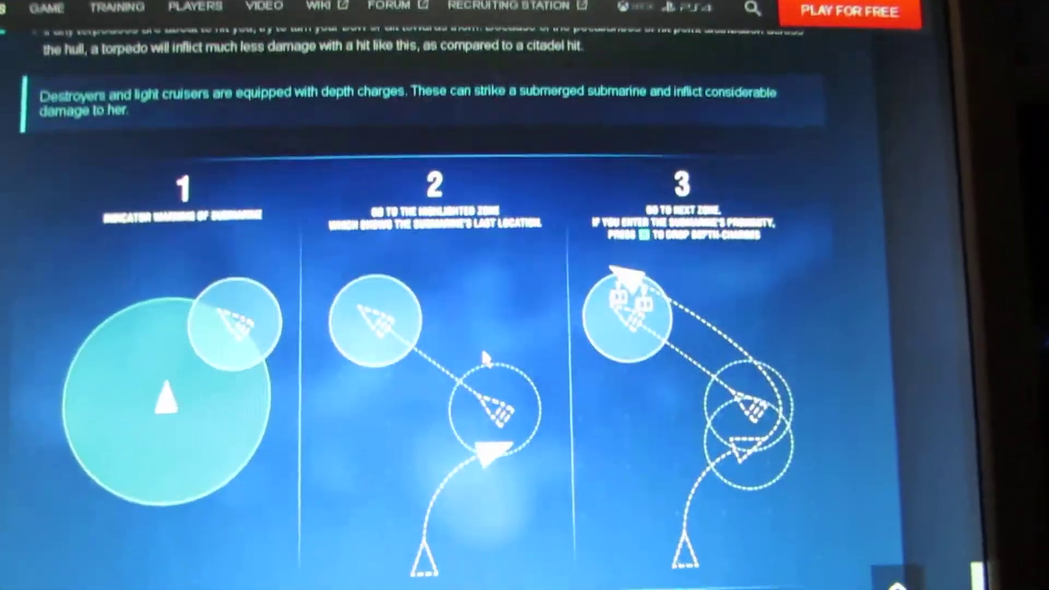
scroll(499, 406, down, 2)
scroll(484, 352, down, 3)
scroll(412, 338, down, 3)
scroll(410, 336, down, 2)
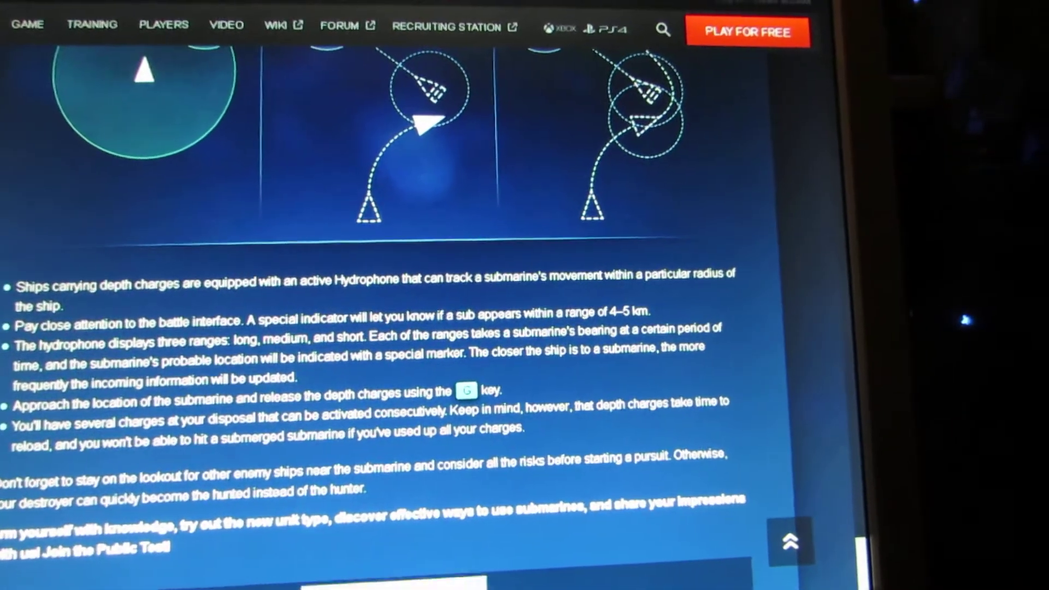
key(alt+Tab)
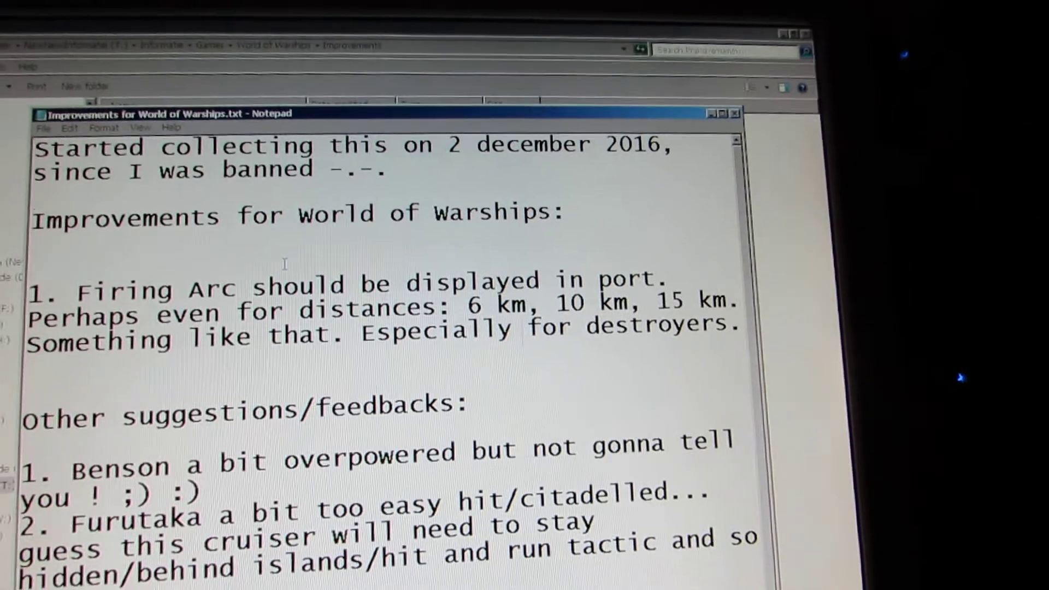
scroll(277, 262, down, 1)
scroll(268, 261, up, 1)
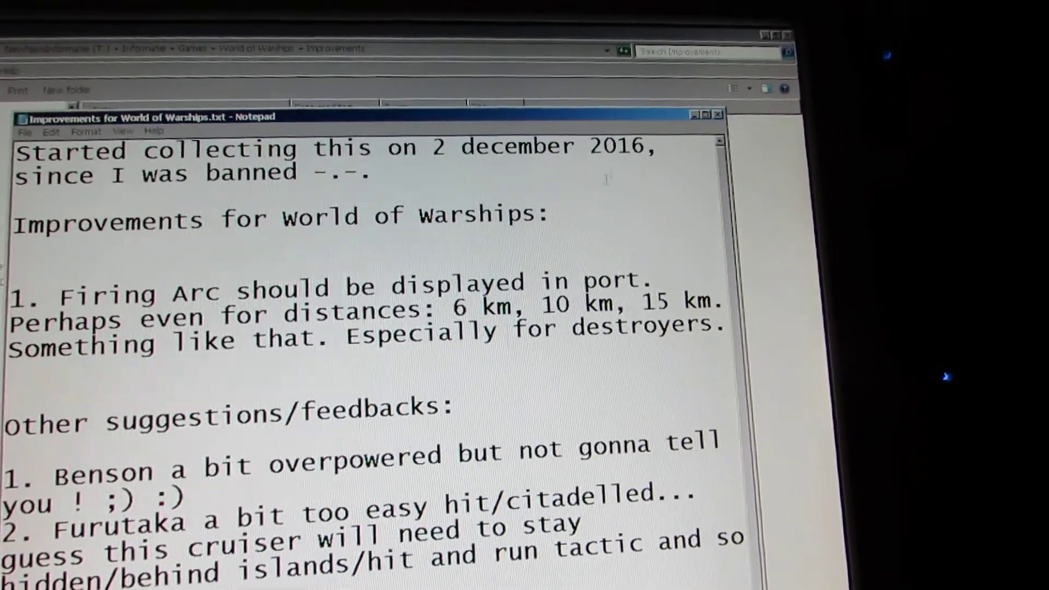